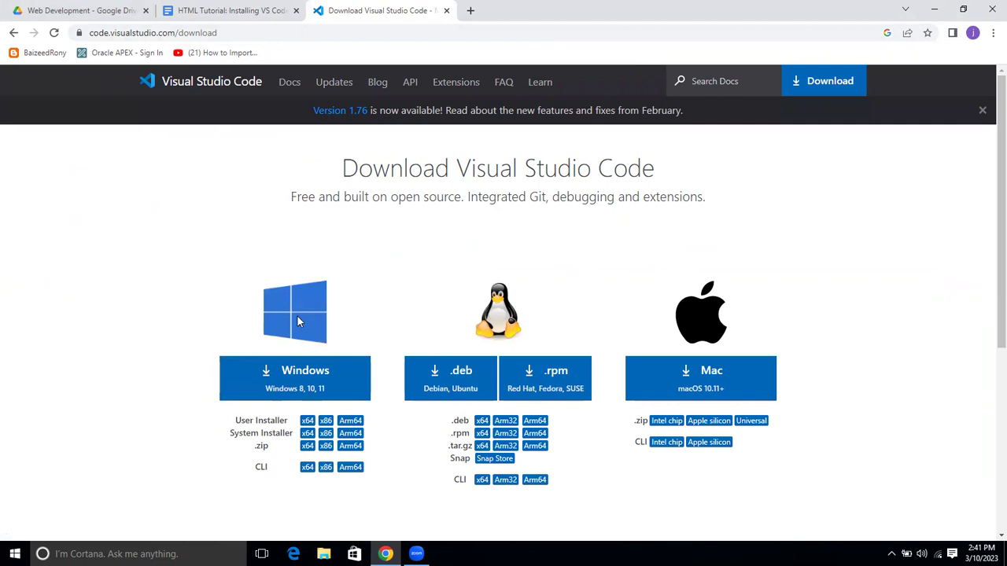
- Download the Visual Studio Code installer for Windows and open the browser's download list
click(315, 372)
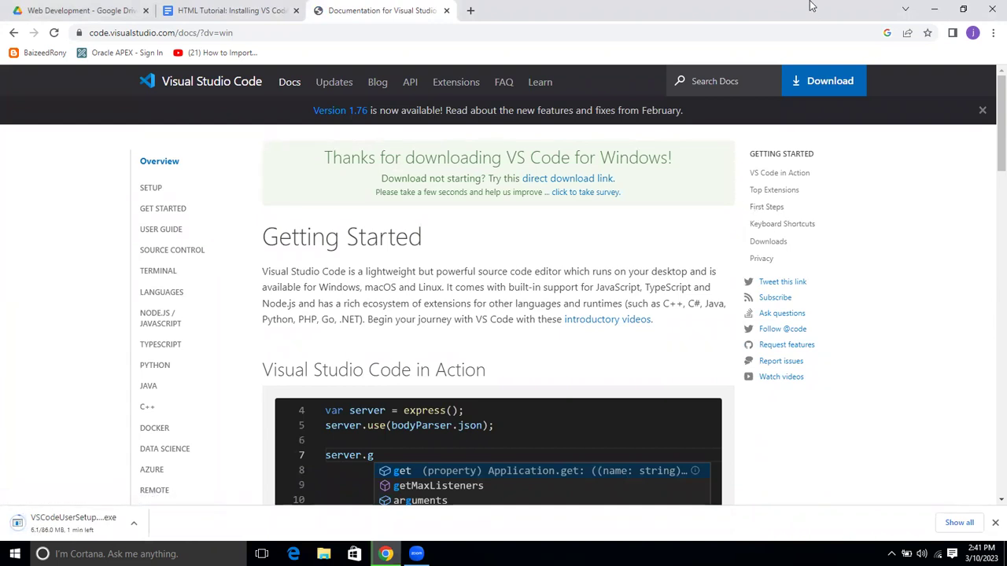
key(ctrl+j)
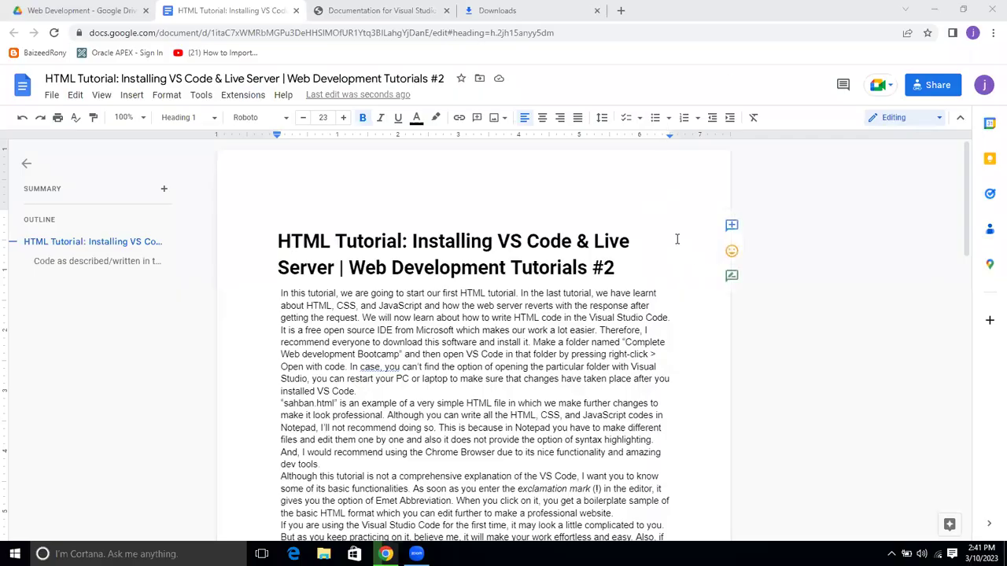
- Close the Google Drive tab and the Visual Studio Code documentation tab
click(681, 200)
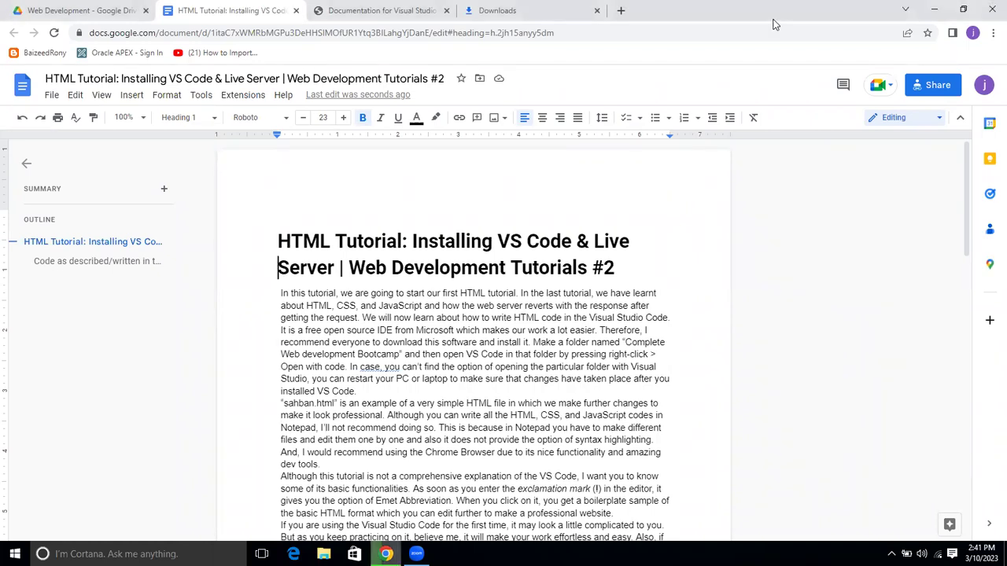
click(69, 10)
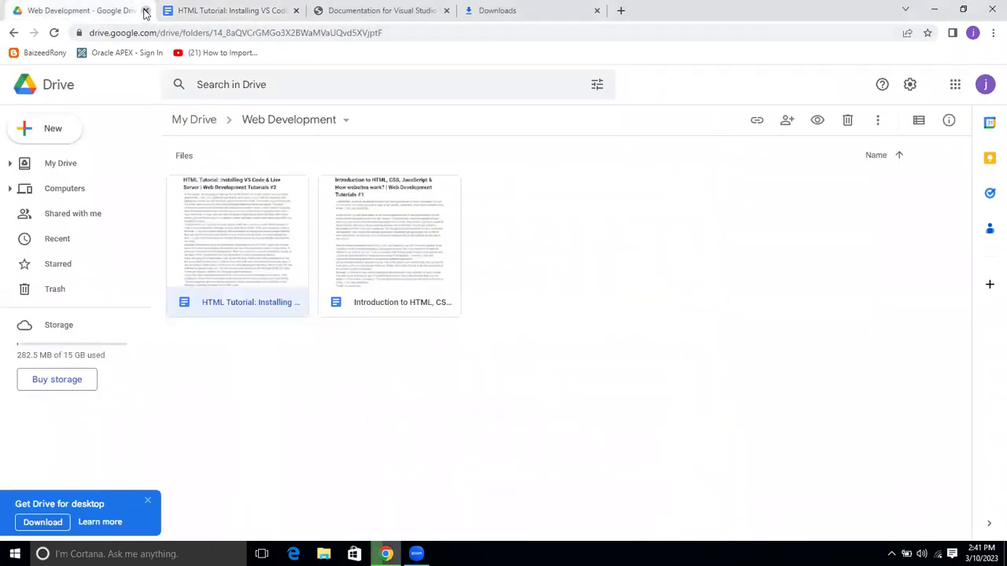
click(145, 11)
click(196, 8)
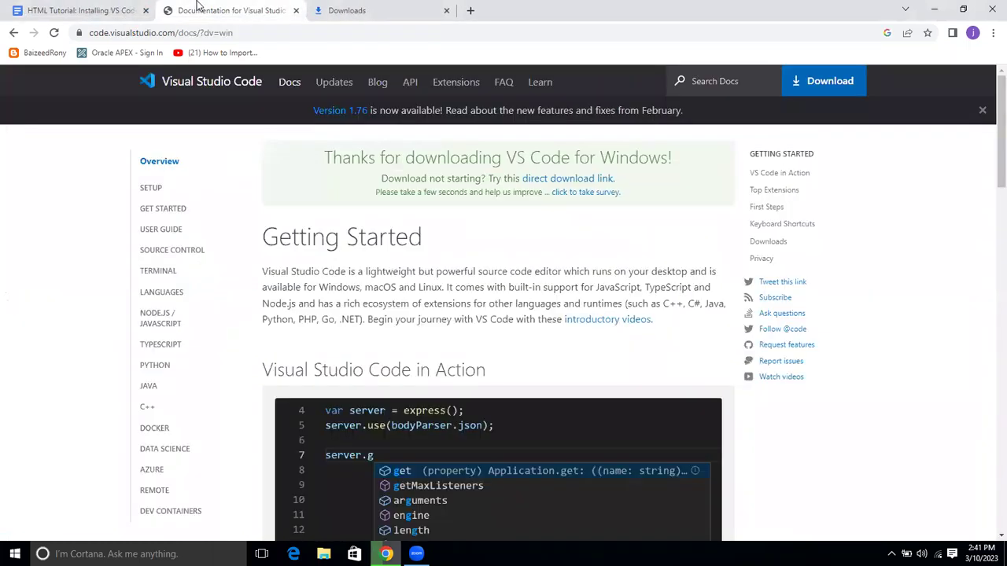
middle_click(197, 6)
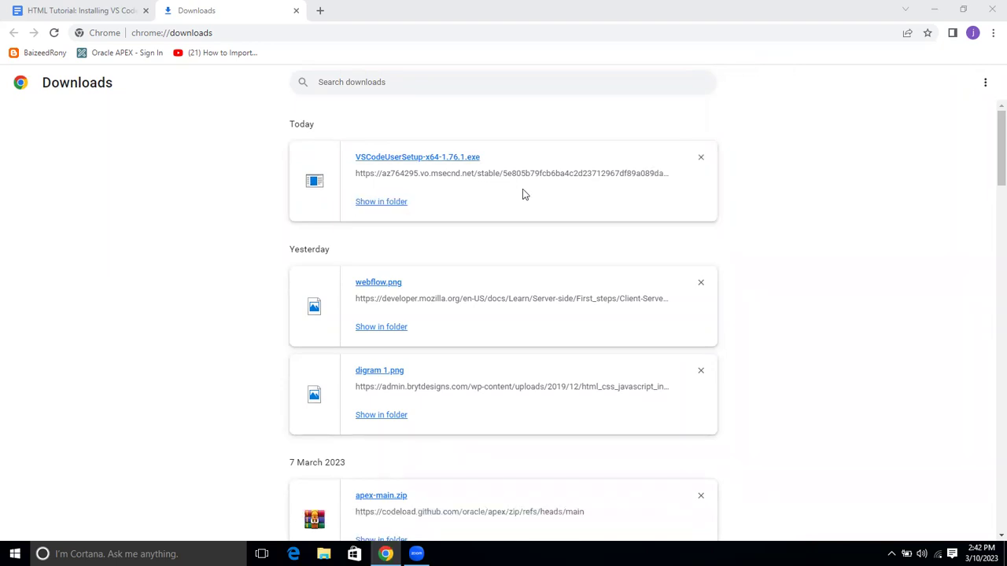
- Run VSCodeUserSetup-x64-1.76.1 from its download folder and accept the license agreement
click(393, 204)
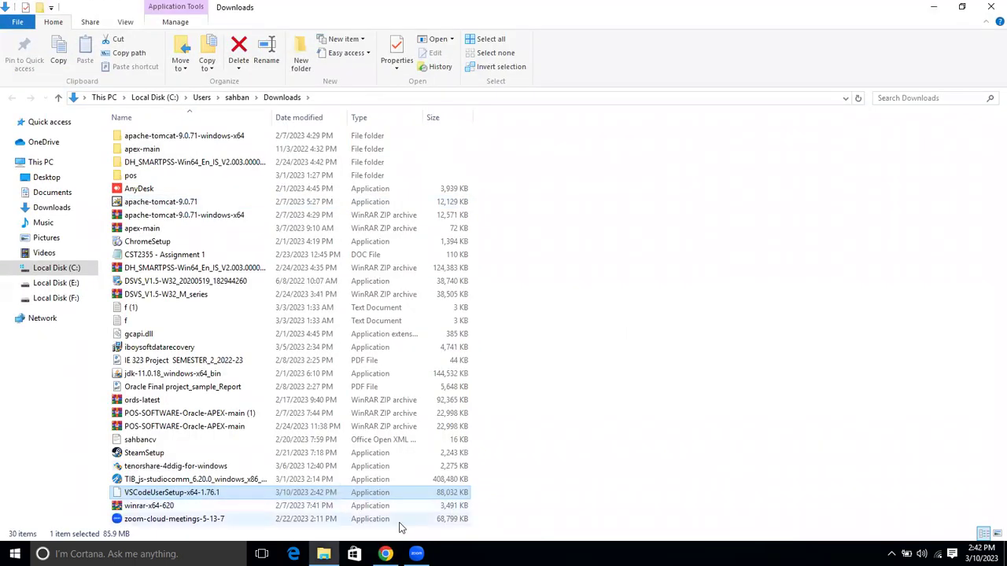
double_click(353, 492)
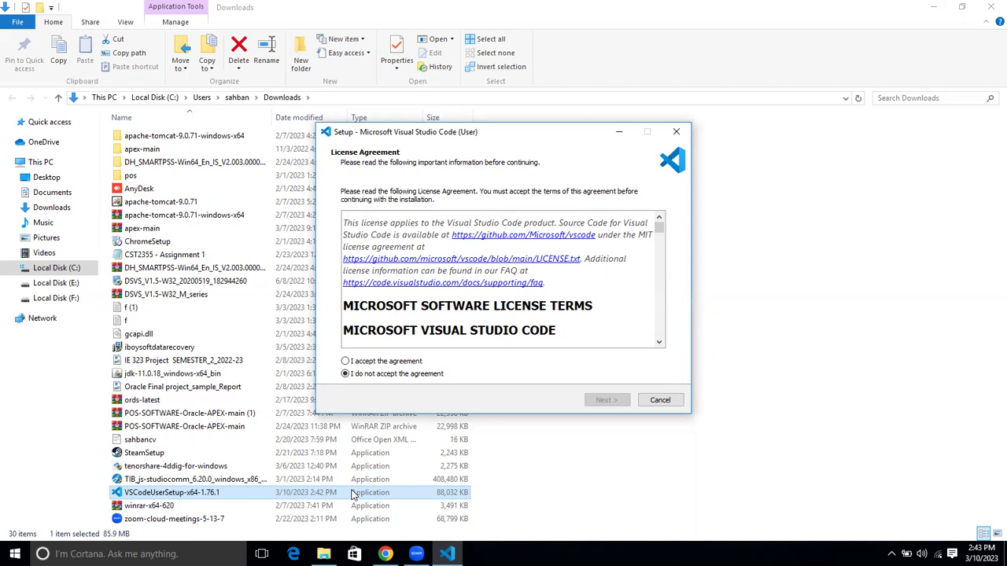
click(346, 362)
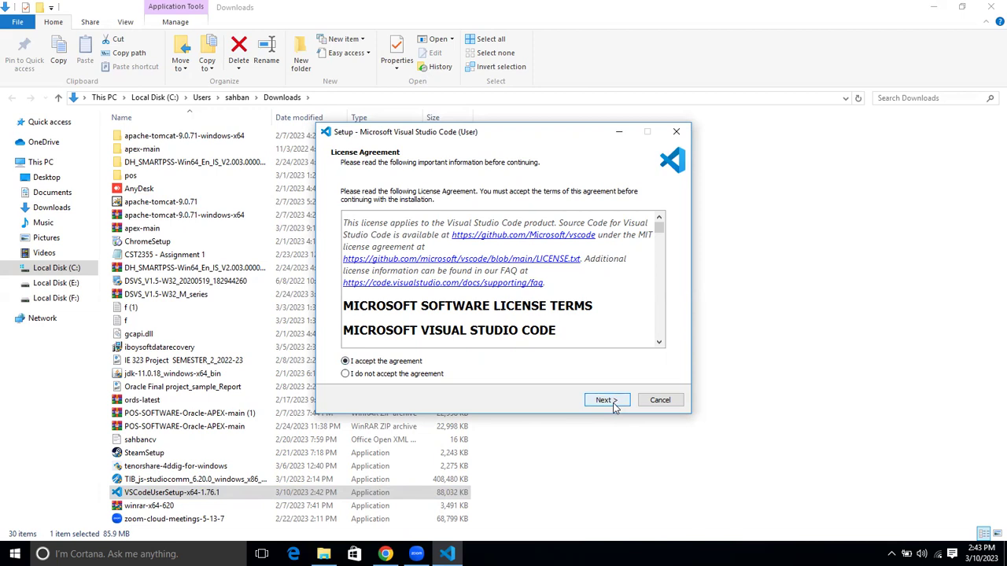
click(614, 402)
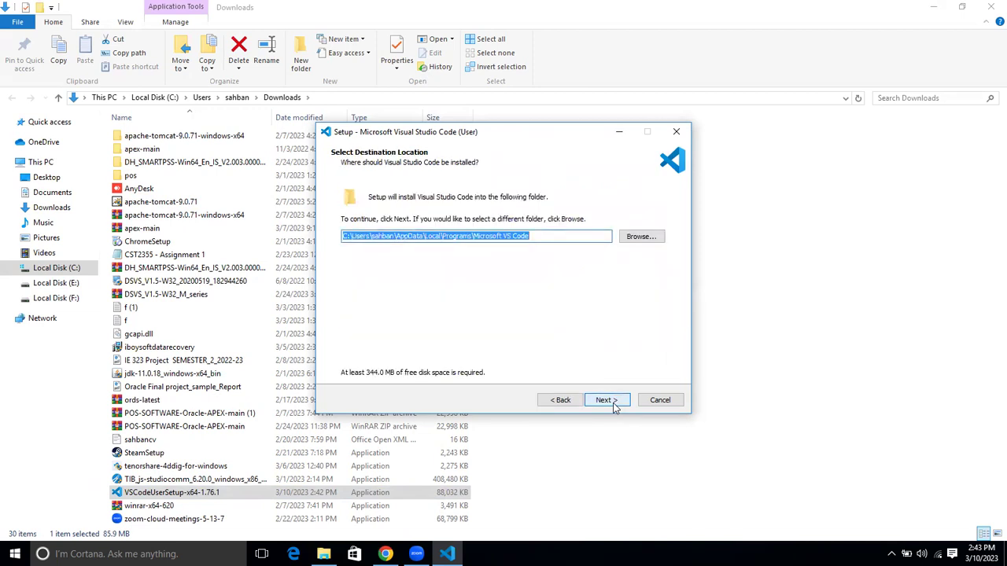
- Browse the install locations but keep the default Microsoft VS Code folder, and choose not to create a Start Menu folder
click(641, 236)
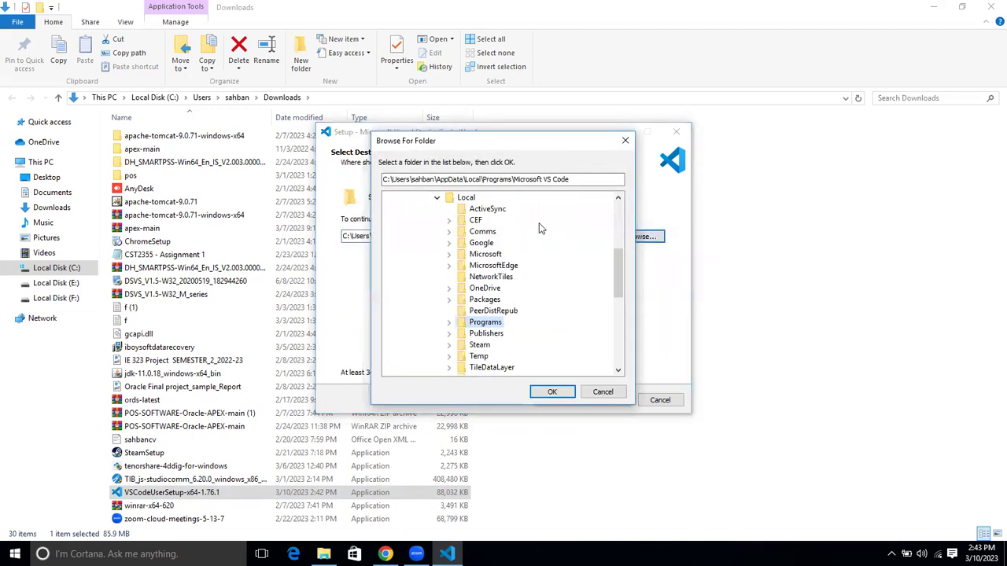
click(436, 198)
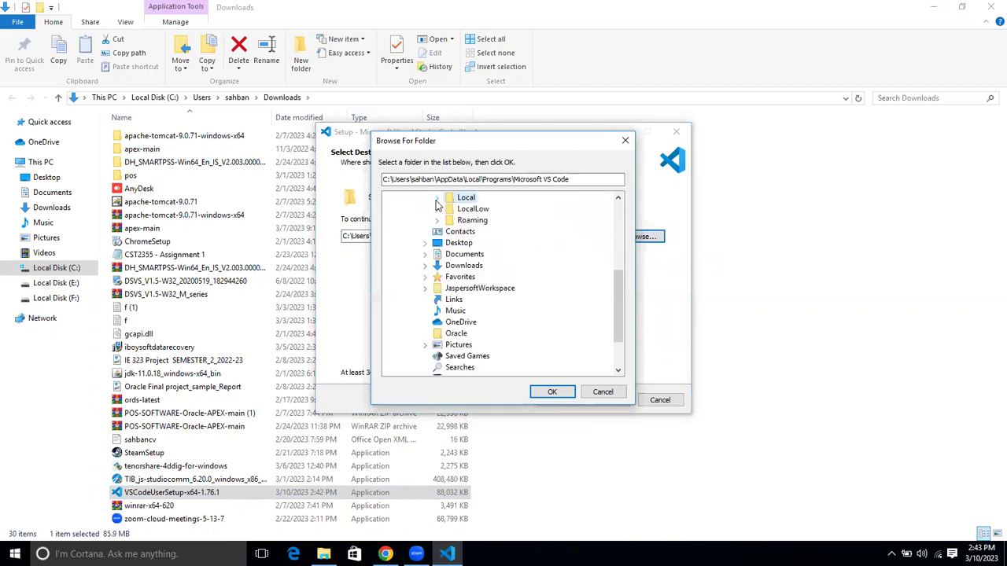
drag(623, 307, 620, 257)
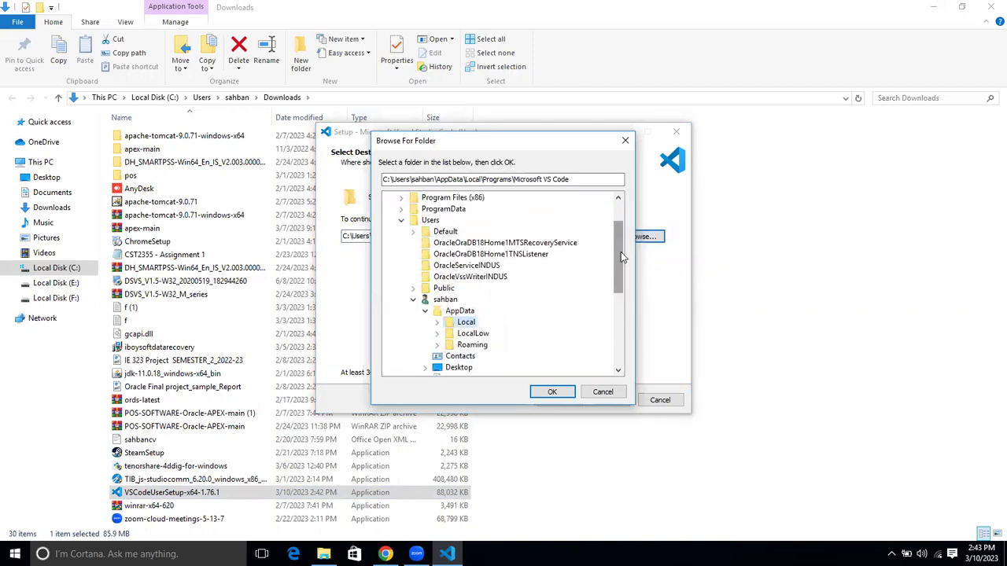
click(560, 399)
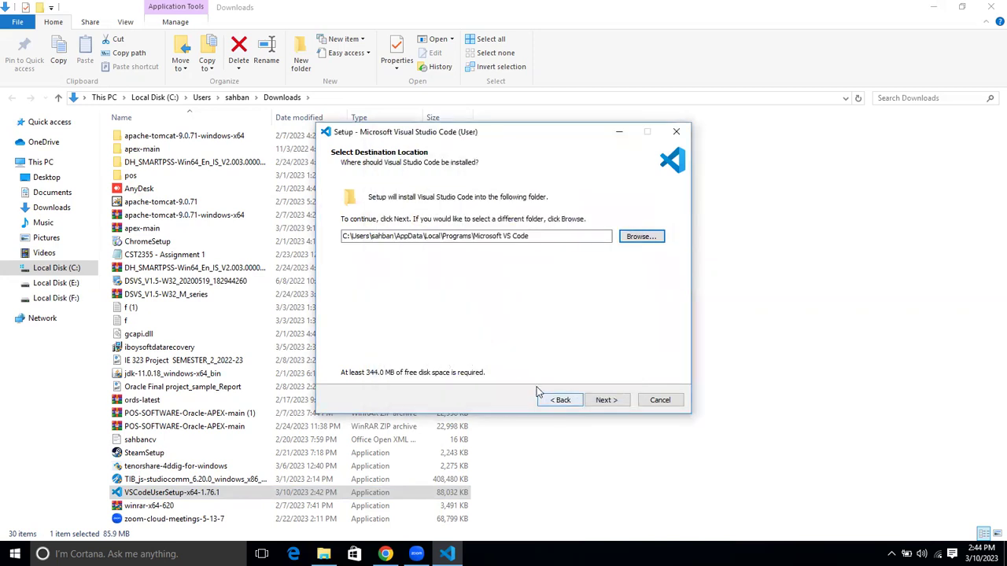
click(601, 401)
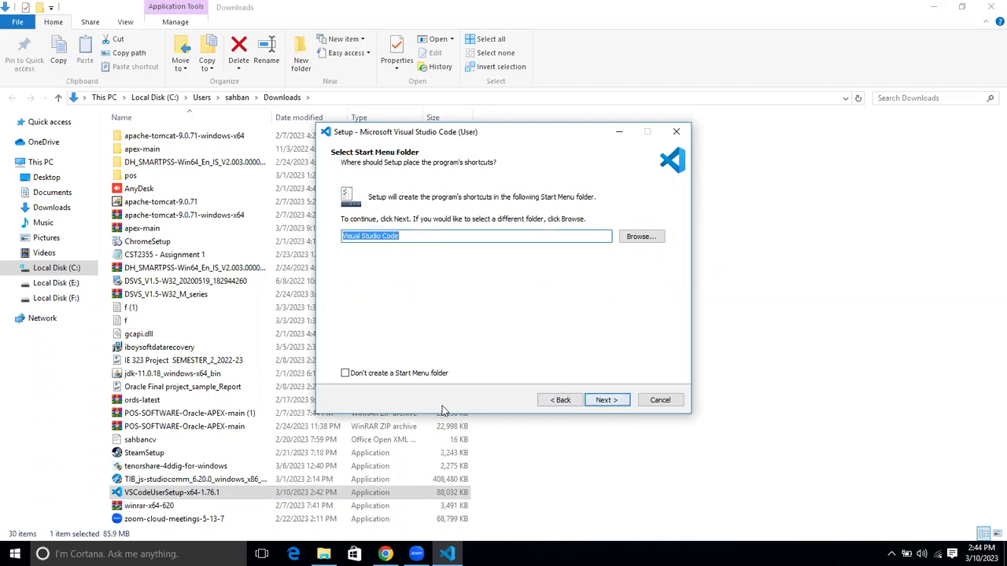
click(393, 374)
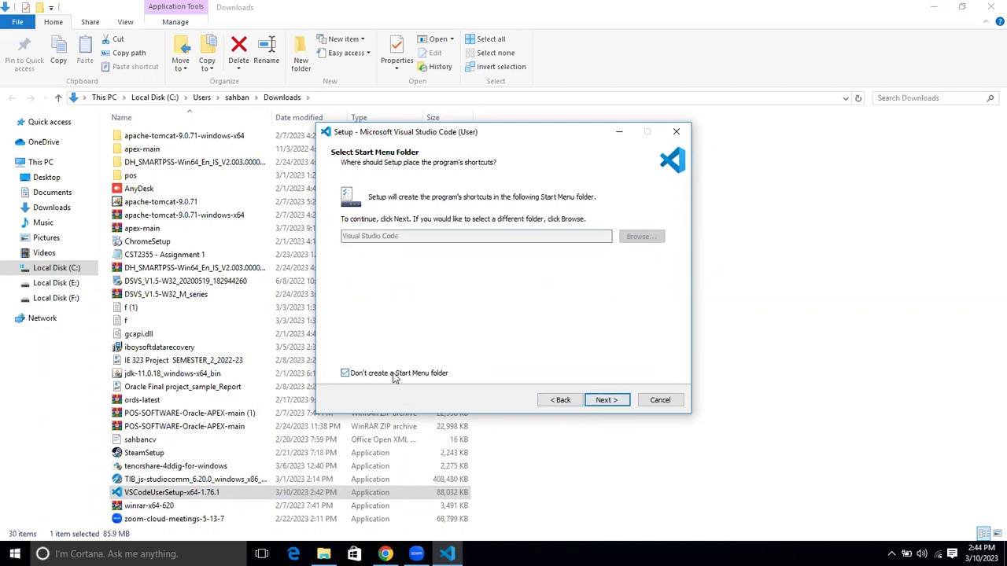
click(612, 401)
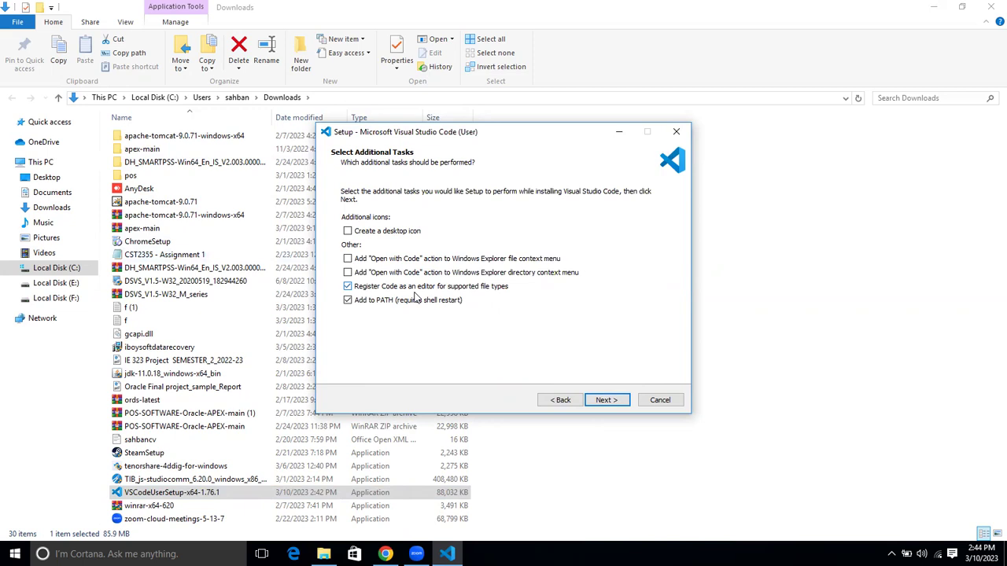
- Add the "Open with Code" actions to the file and directory context menus and start the installation
click(348, 260)
click(348, 271)
click(600, 402)
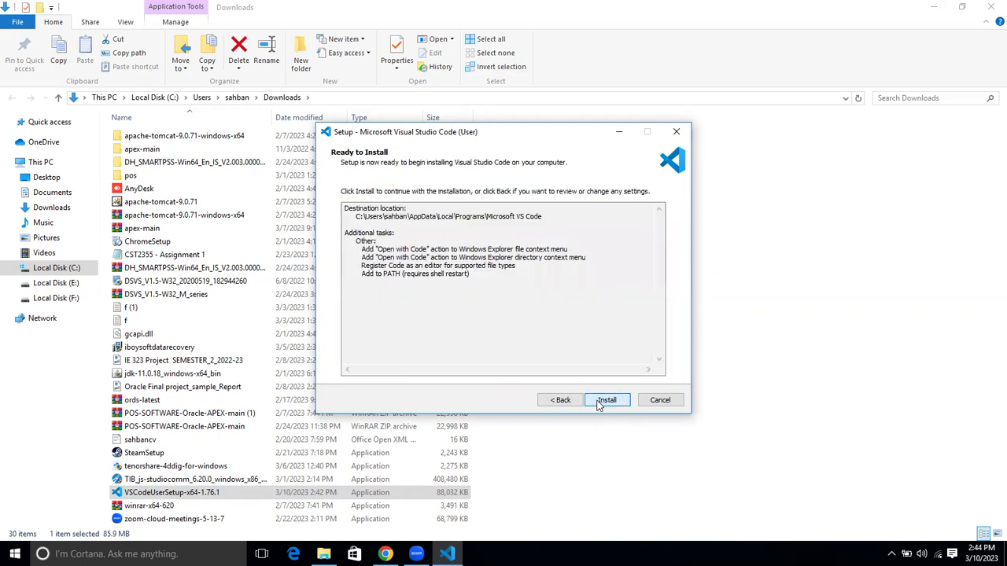
click(599, 403)
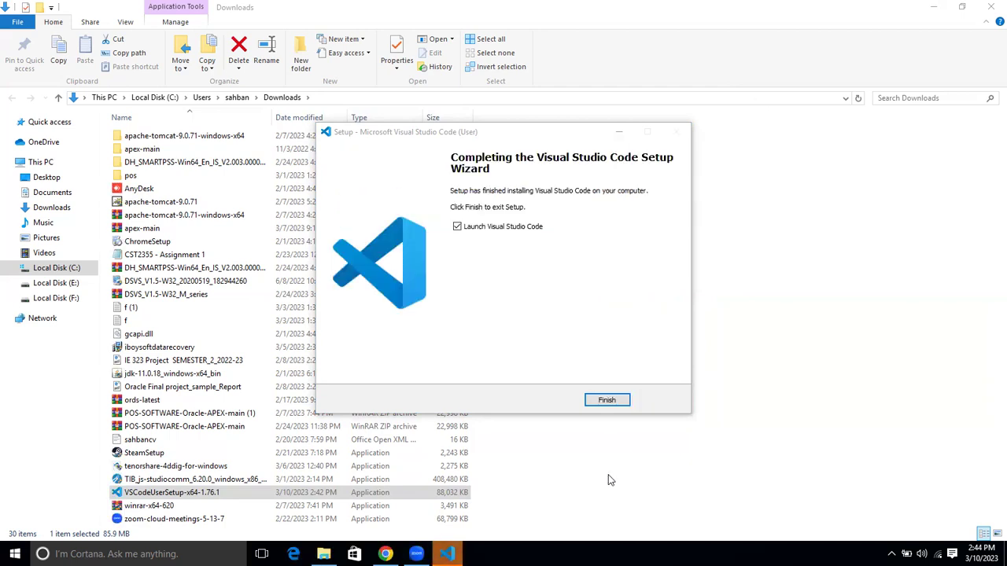
- Finish the setup wizard with Visual Studio Code launching, and maximize the editor window
click(604, 401)
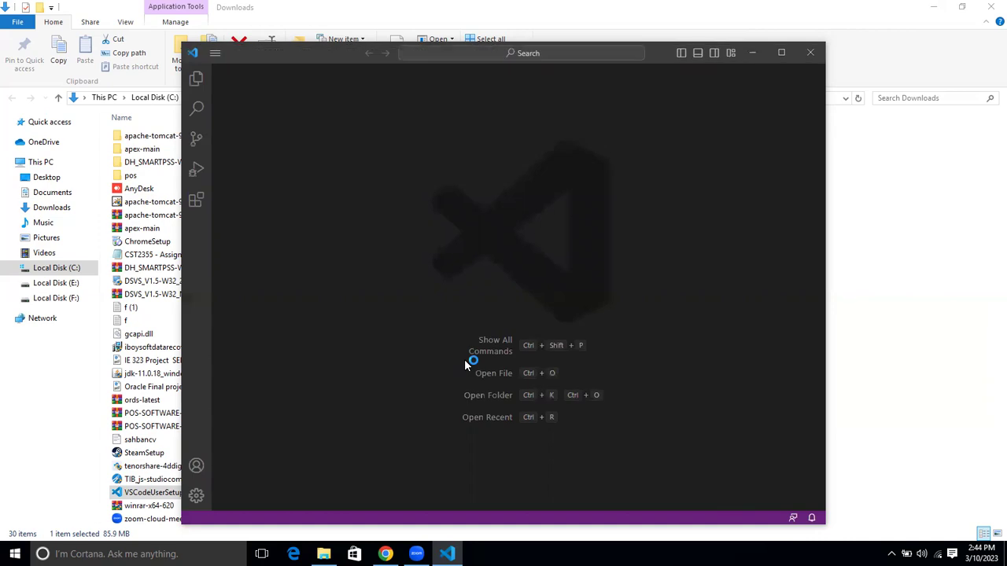
click(775, 50)
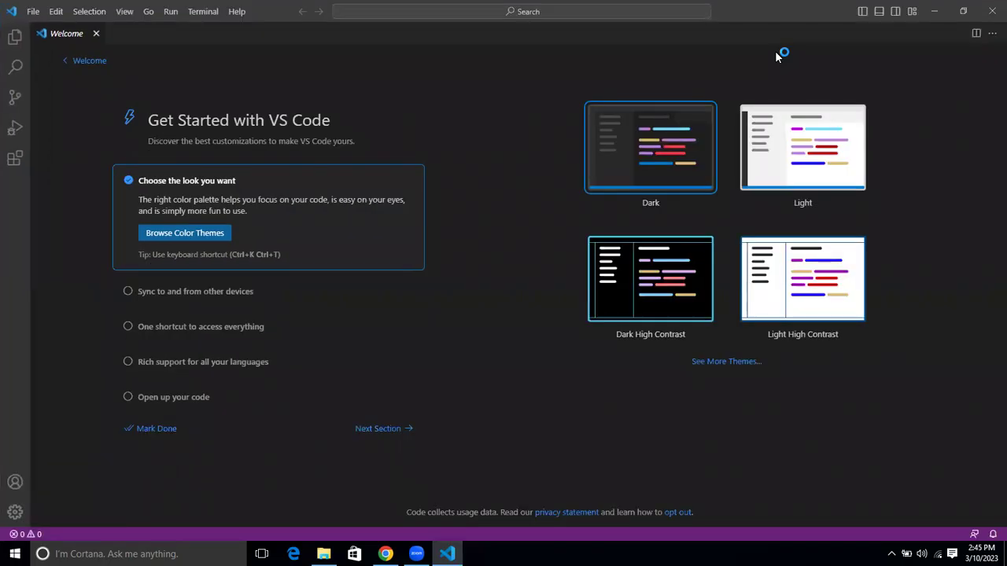
- Try the Light, Light High Contrast and Dark High Contrast color themes and switch back to Dark
click(793, 148)
click(783, 305)
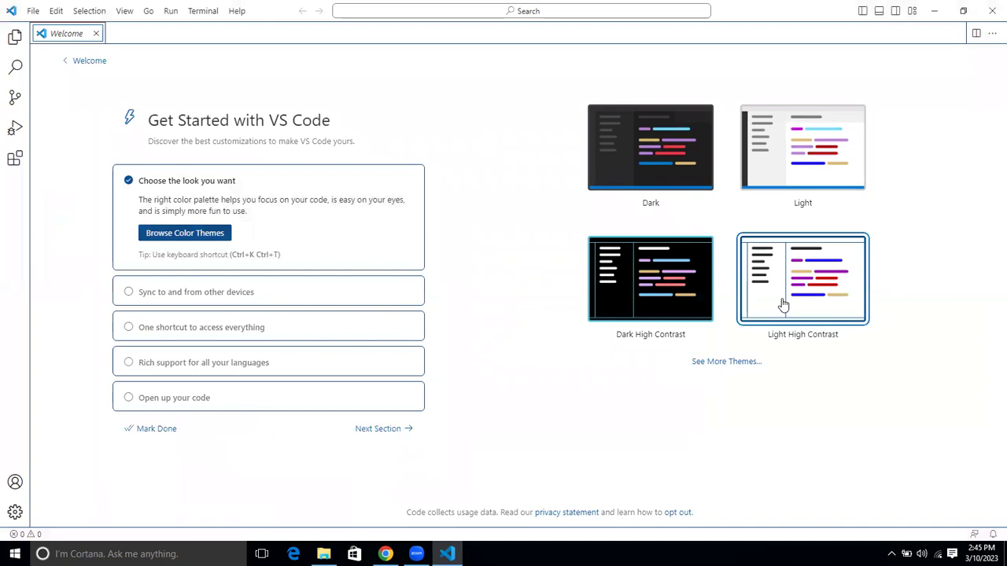
click(685, 279)
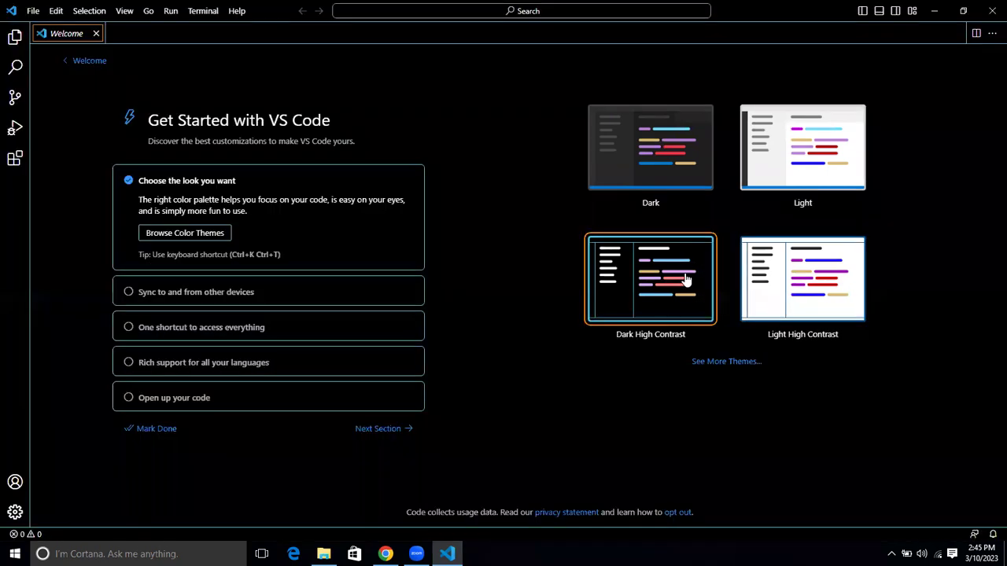
click(665, 155)
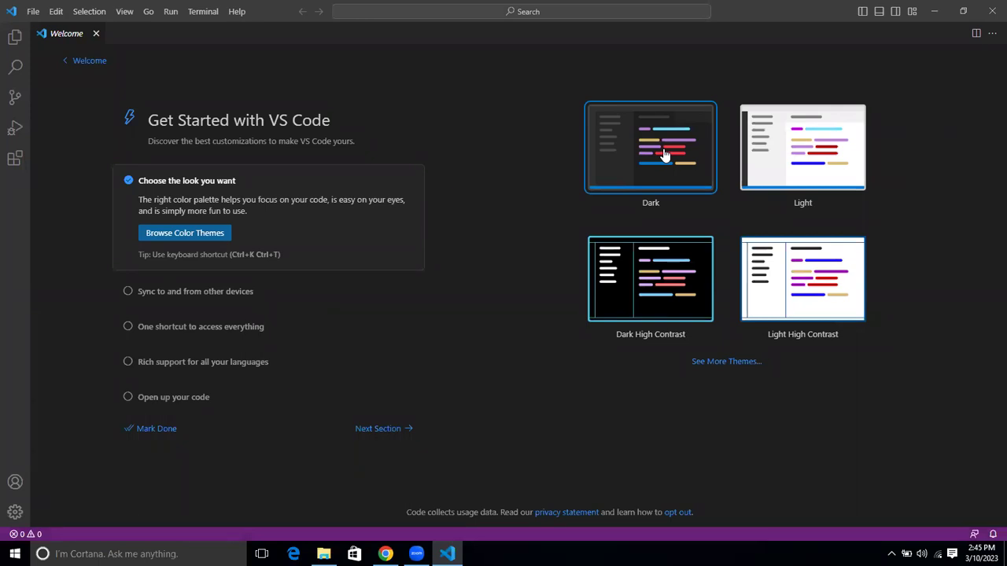
- Close Visual Studio Code and the Downloads folder window, and minimize the browser to show the desktop
click(988, 11)
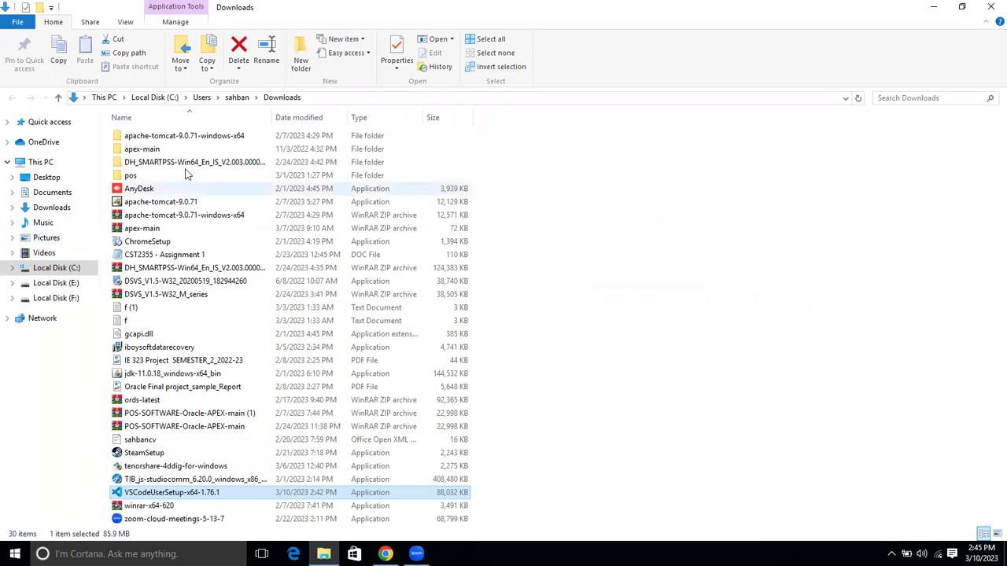
click(990, 7)
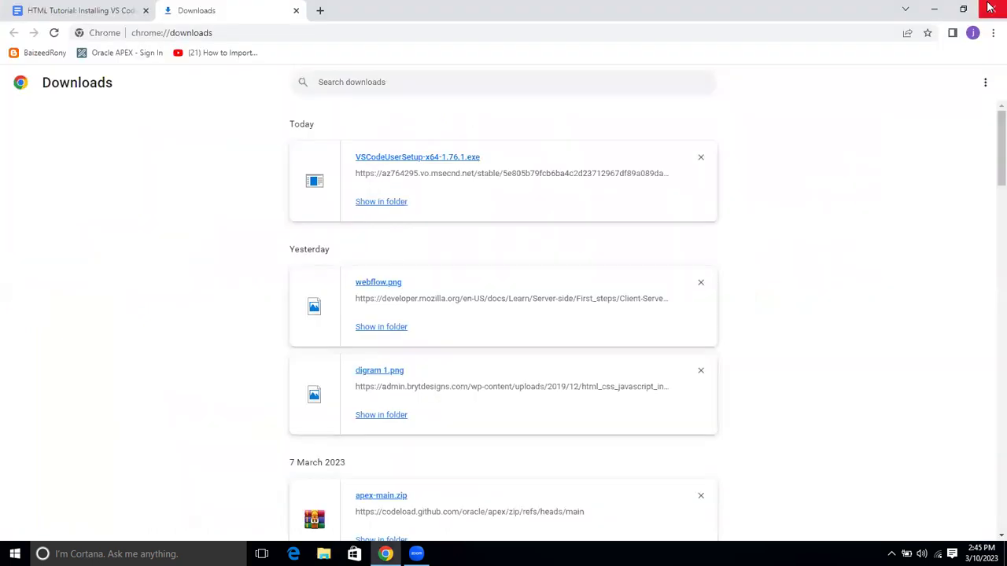
click(933, 9)
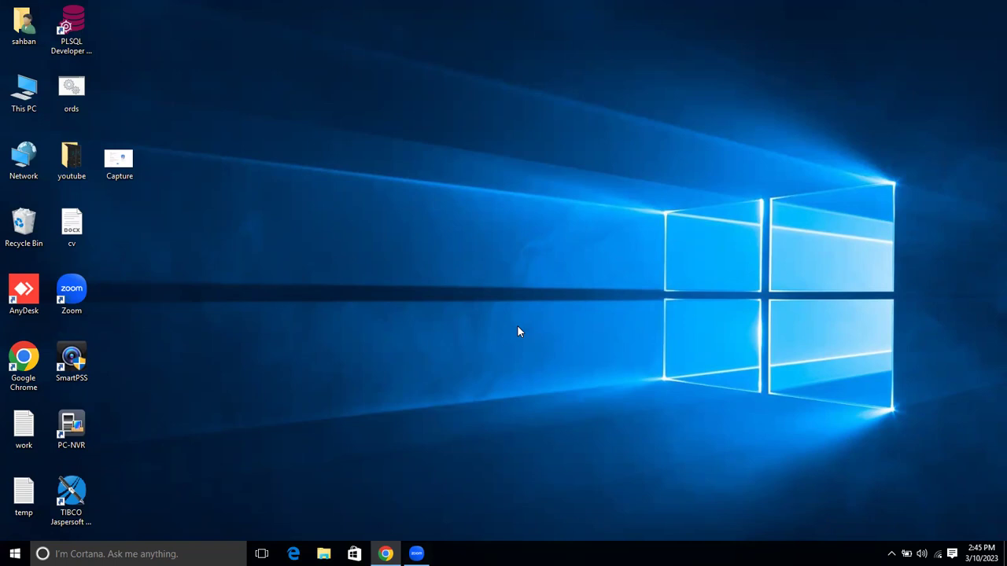
- Create a folder named "web development tutorial" on Local Disk (E:) in File Explorer
click(324, 553)
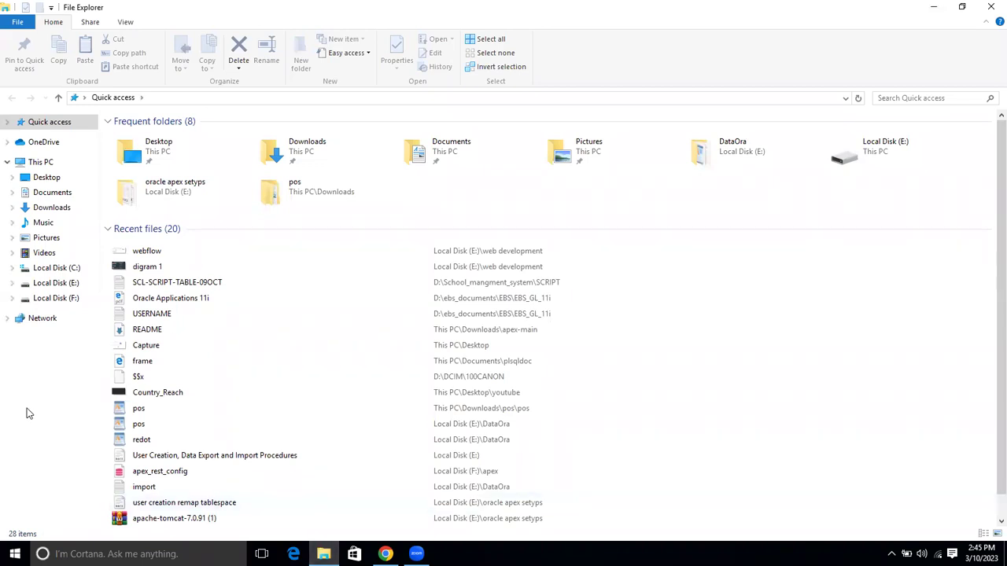
click(68, 283)
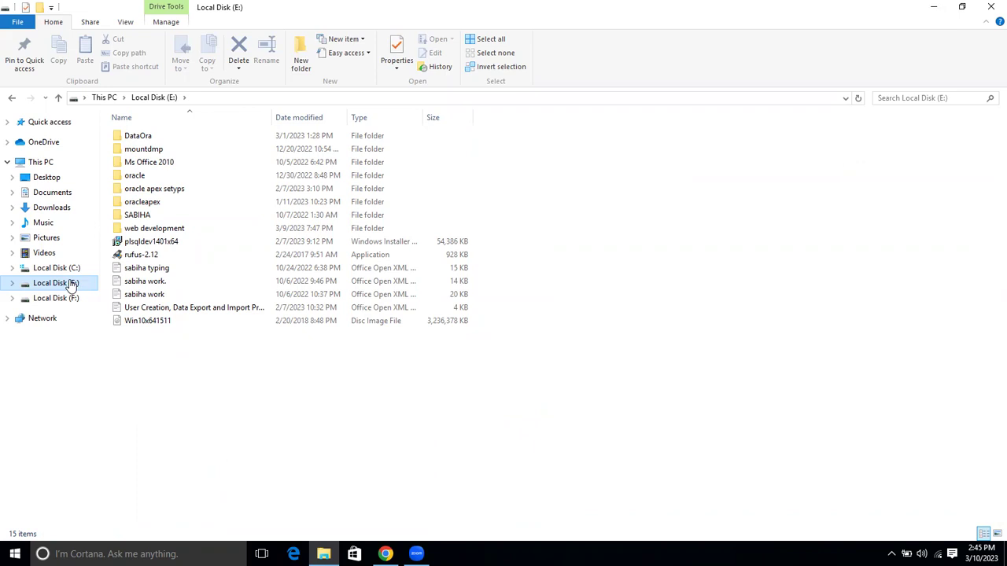
right_click(203, 389)
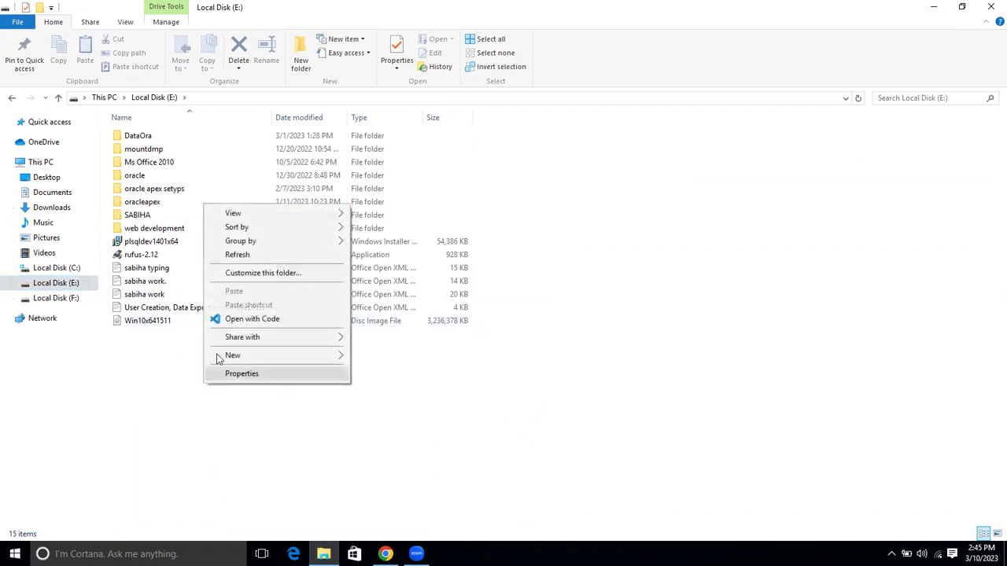
mouse_move(221, 357)
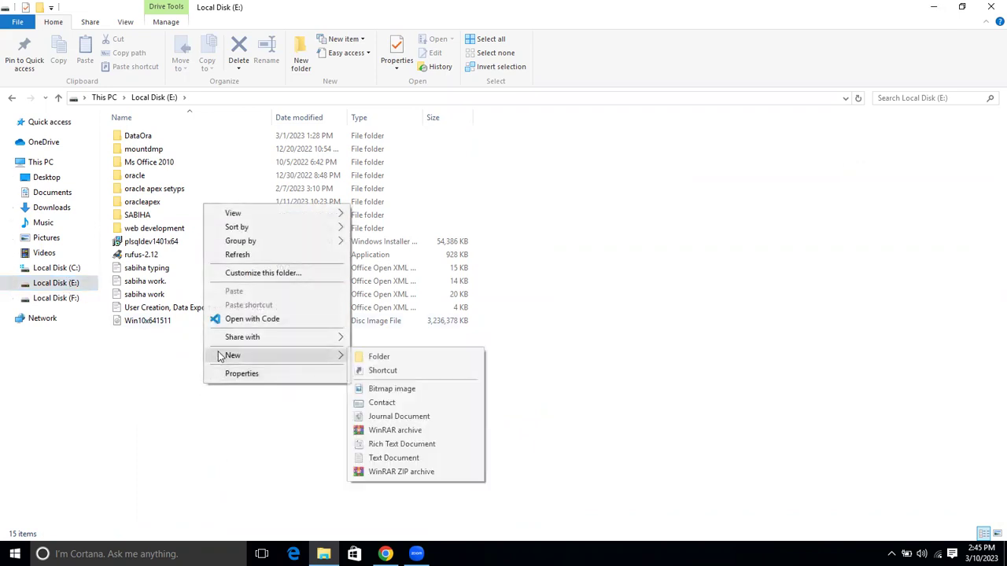
click(379, 357)
text(web)
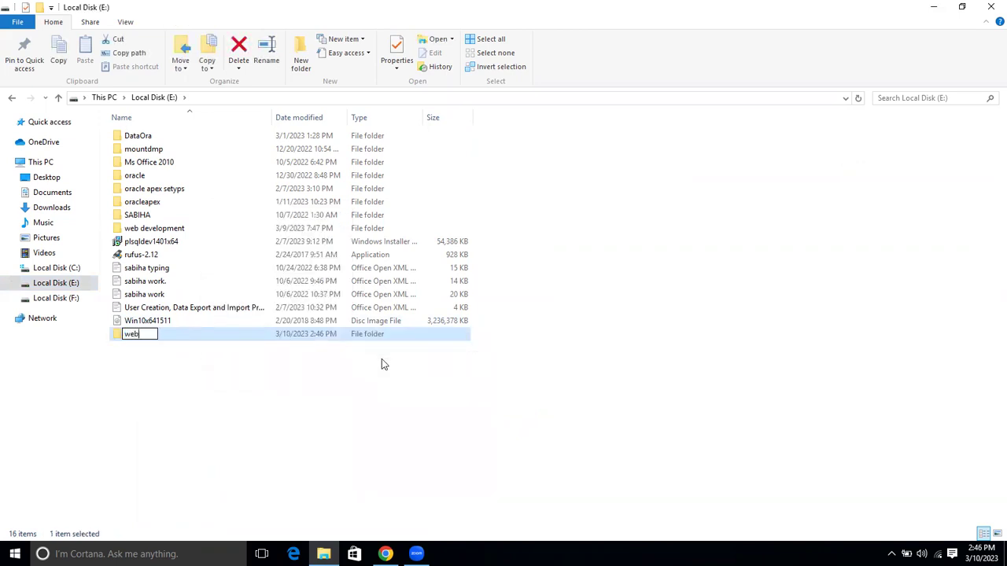
text( development)
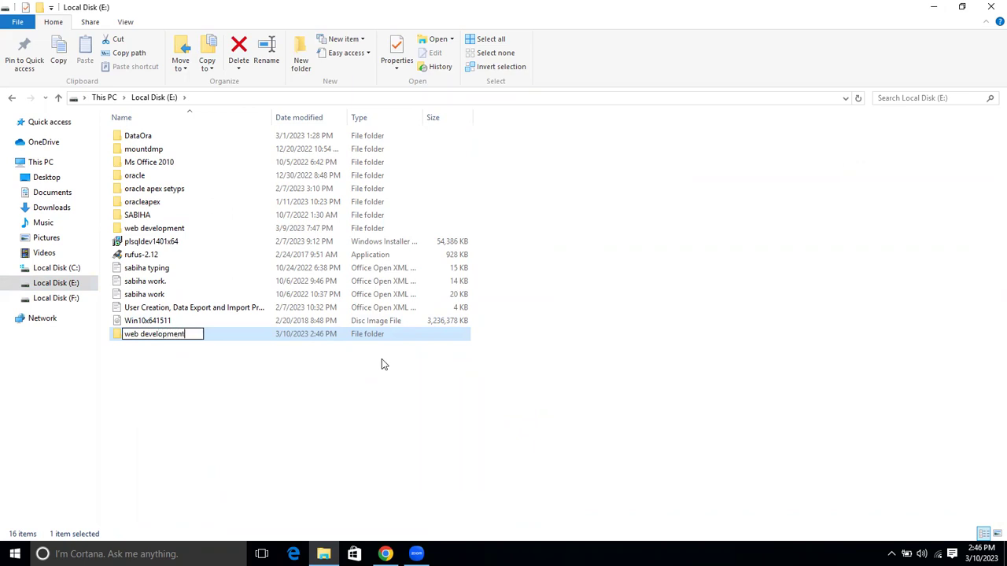
text( tutorial)
key(Return)
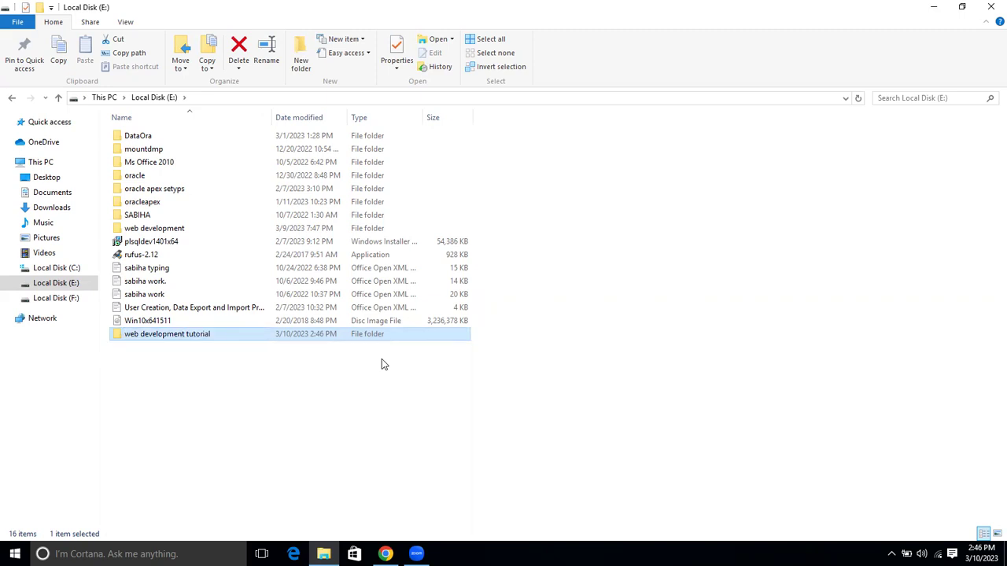
- Open the "web development tutorial" folder and undo its renaming
key(Return)
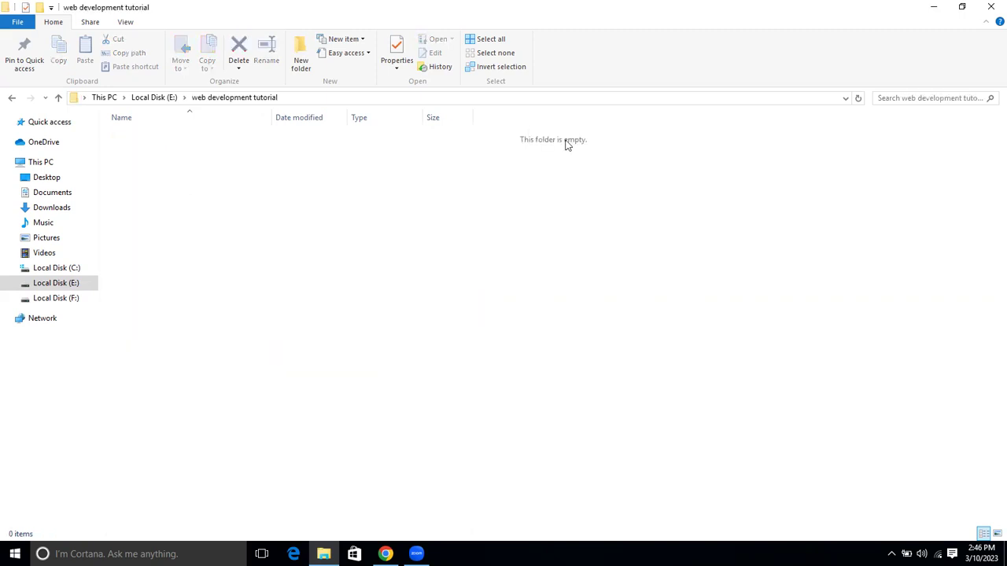
right_click(394, 178)
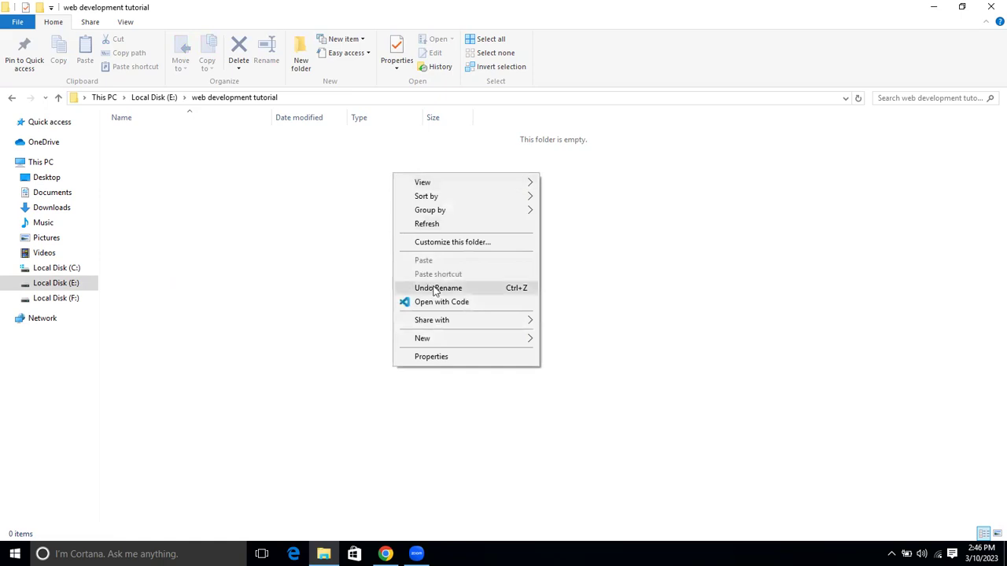
click(473, 290)
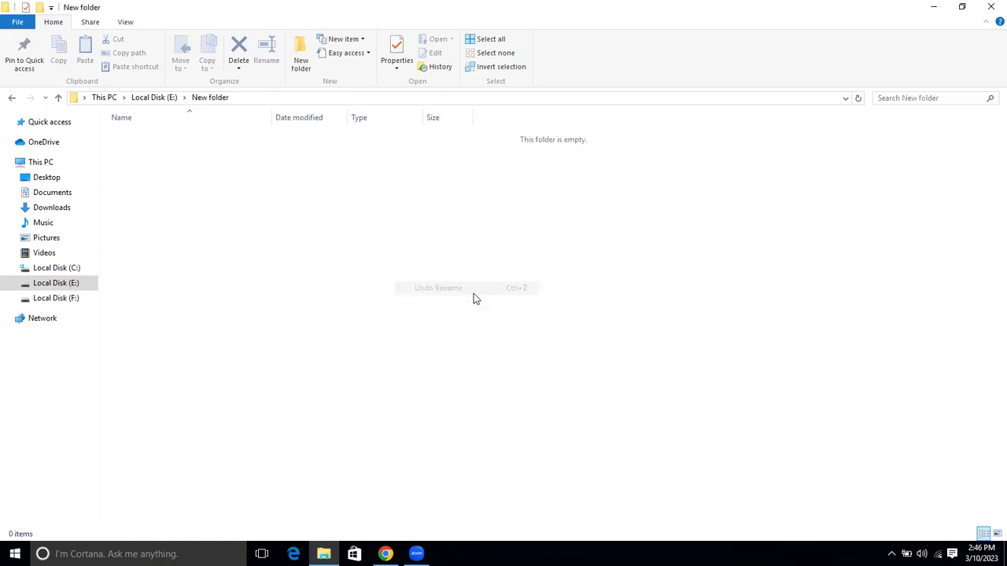
- Open the current empty folder in Visual Studio Code and trust the authors of its files
right_click(473, 293)
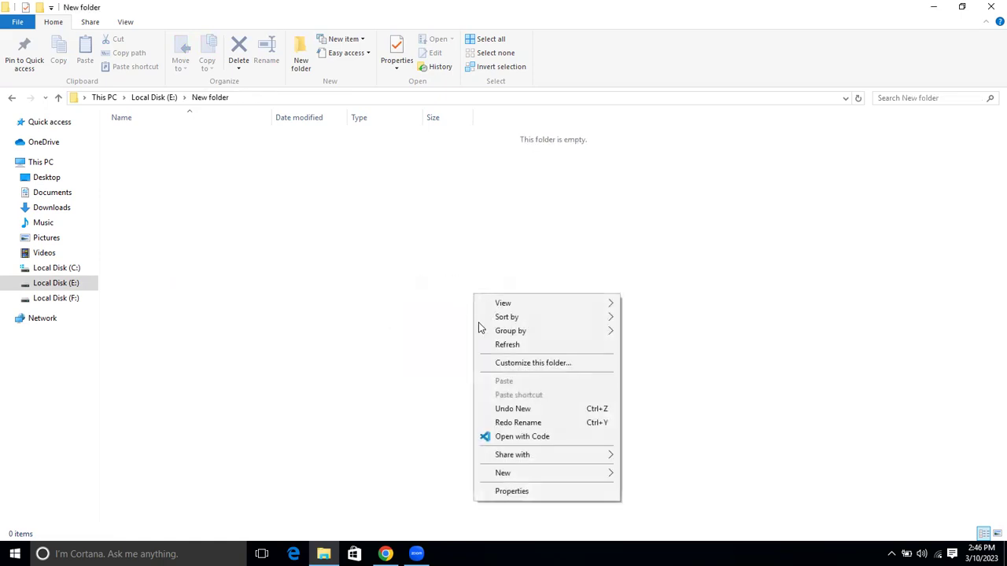
click(512, 438)
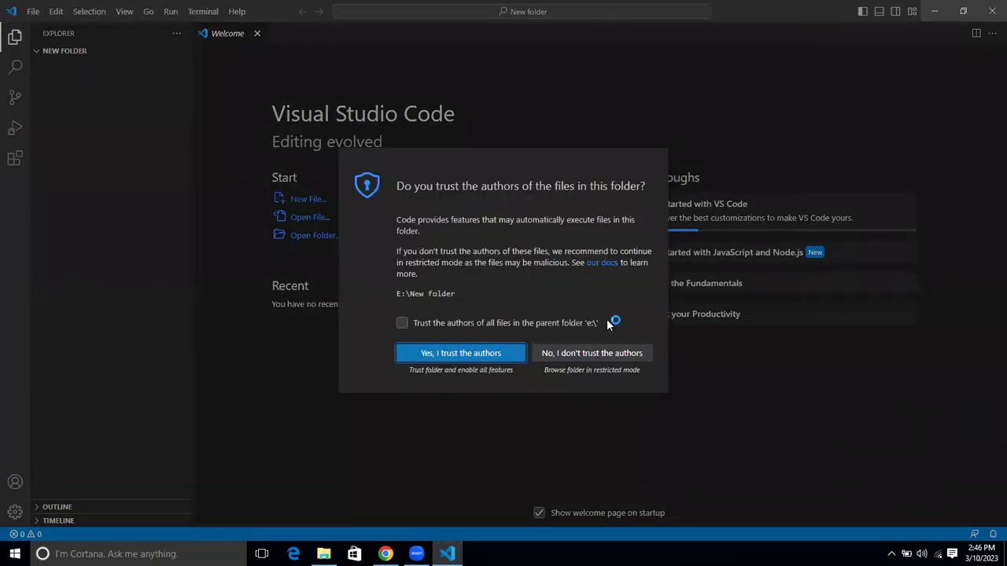
click(498, 354)
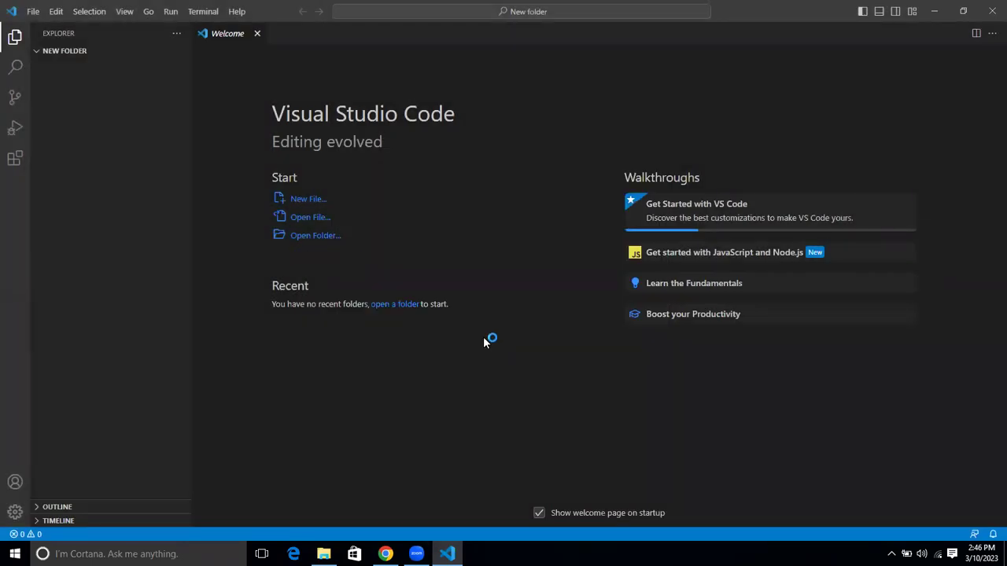